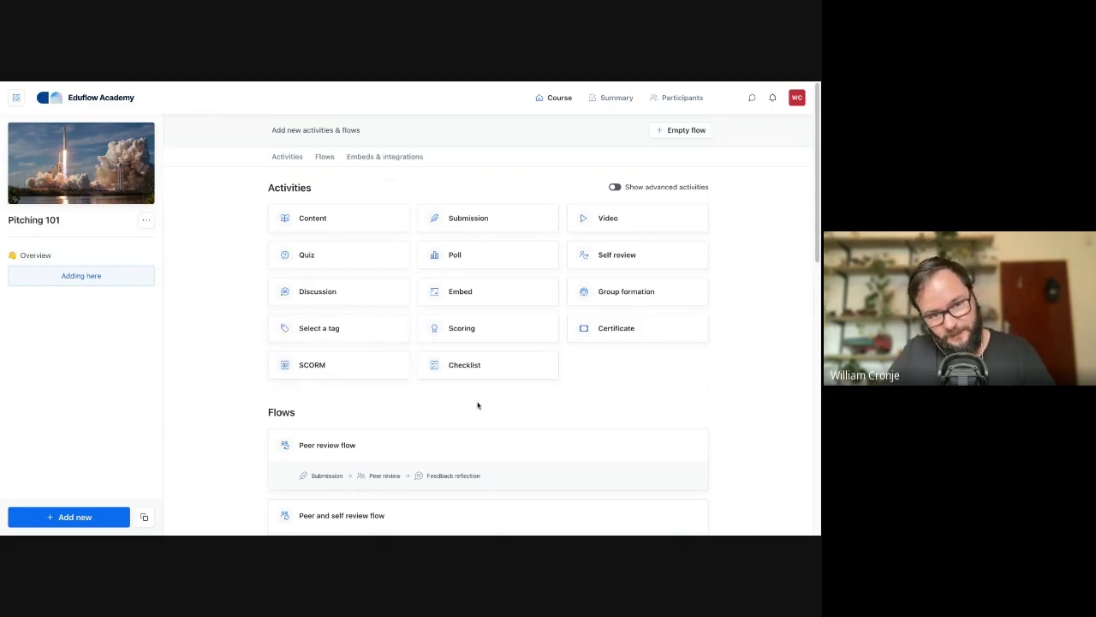
# - Add a Checklist activity to the Pitching 101 course and paste in the prepared sections on newsletters, notification settings and finding a mentor
pyautogui.moveTo(441, 373)
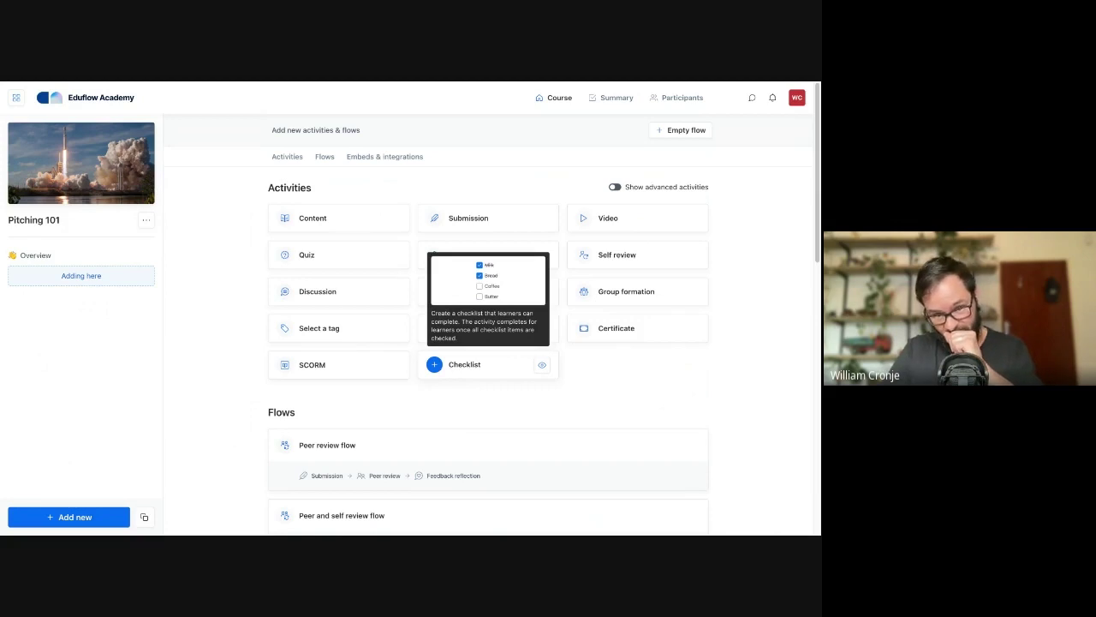
pyautogui.click(435, 366)
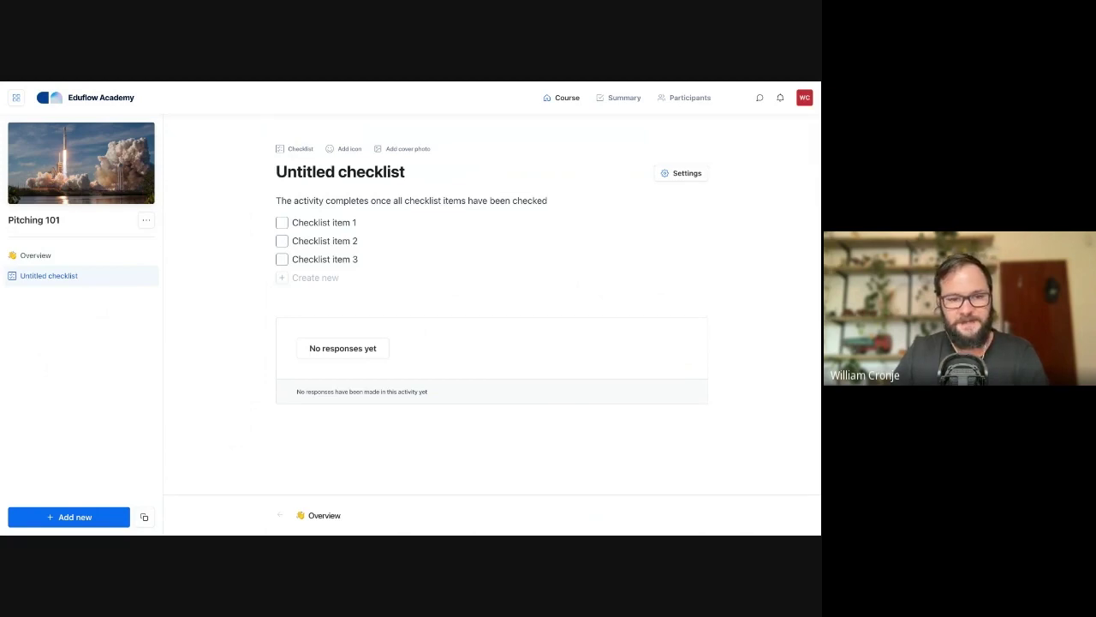
pyautogui.tripleClick(343, 200)
pyautogui.hotkey('ctrl', 'v')
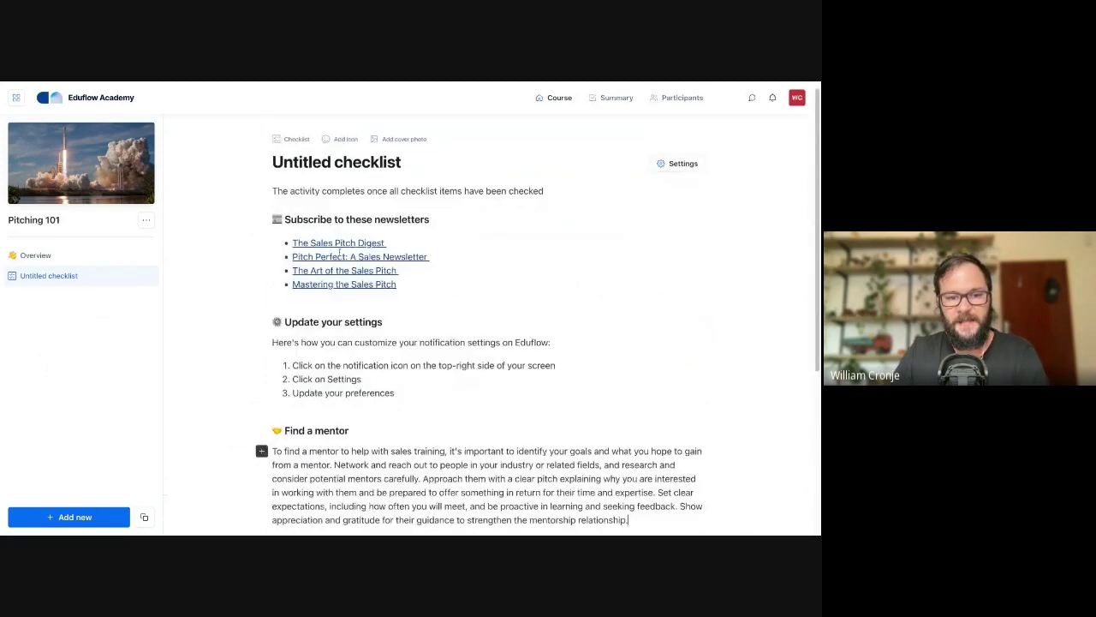
pyautogui.scroll(-2, 296, 227)
pyautogui.scroll(2, 296, 227)
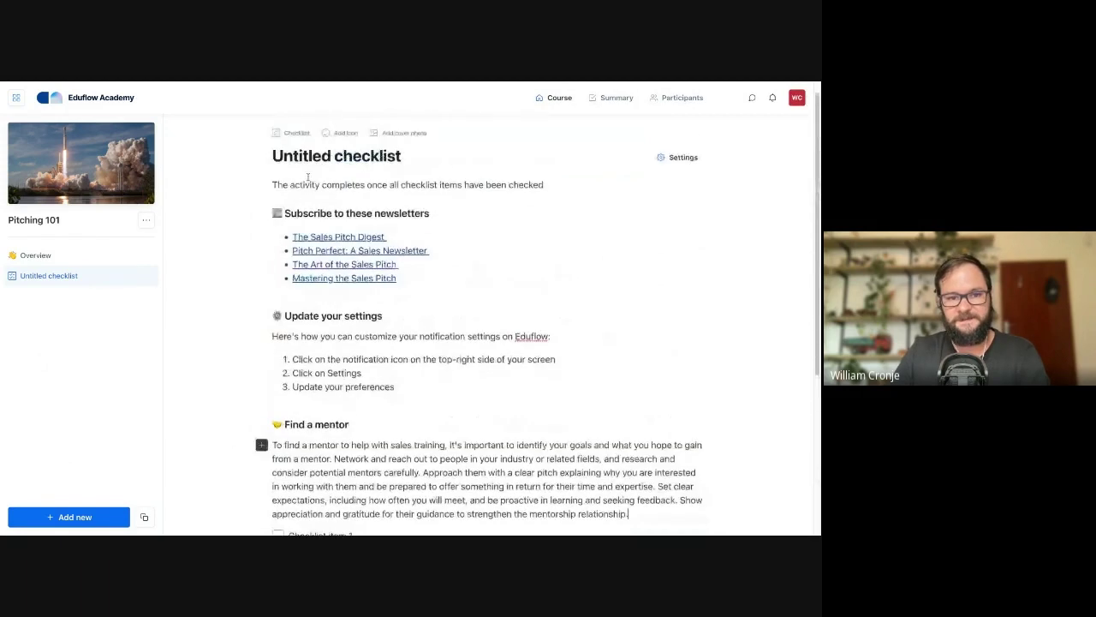
# - Rename the untitled checklist as "First things first"
pyautogui.doubleClick(316, 155)
pyautogui.tripleClick(316, 155)
pyautogui.write('Fi')
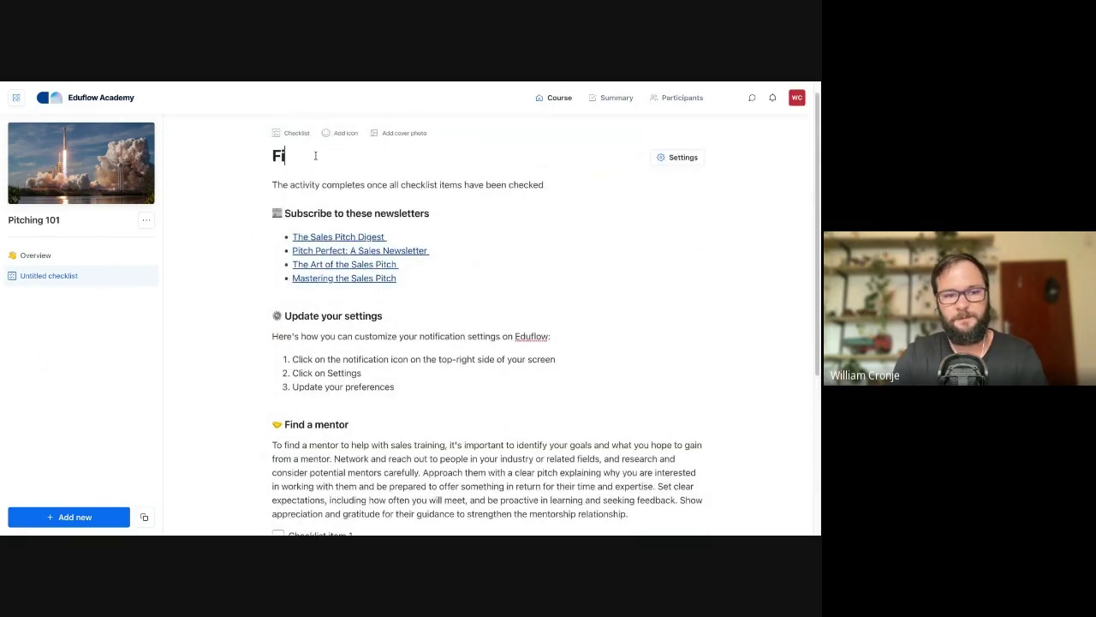
pyautogui.write('rst t')
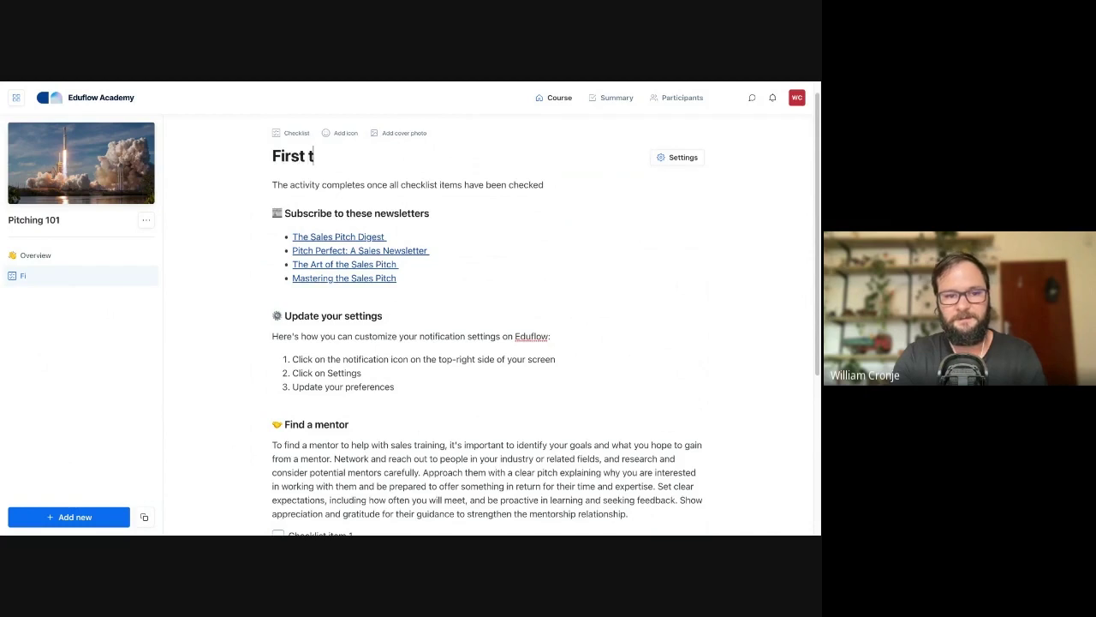
pyautogui.write('hings first')
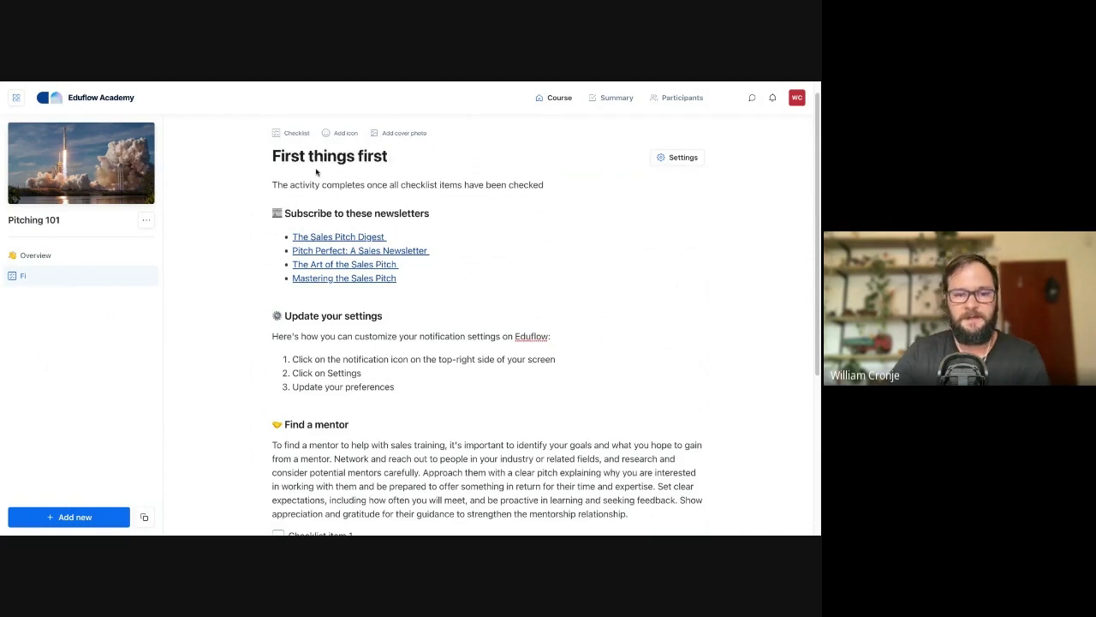
# - Replace the first checklist item's text with the section heading "📰 Subscribe to these newsletters"
pyautogui.scroll(-1, 359, 215)
pyautogui.scroll(1, 359, 215)
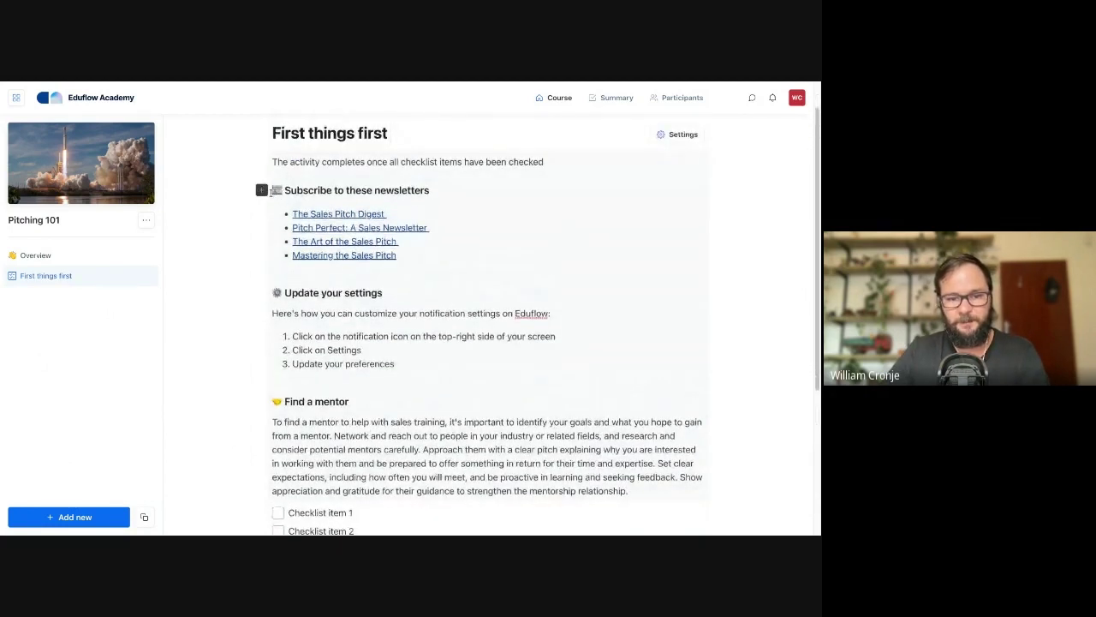
pyautogui.moveTo(274, 190); pyautogui.dragTo(472, 192)
pyautogui.scroll(-3, 472, 257)
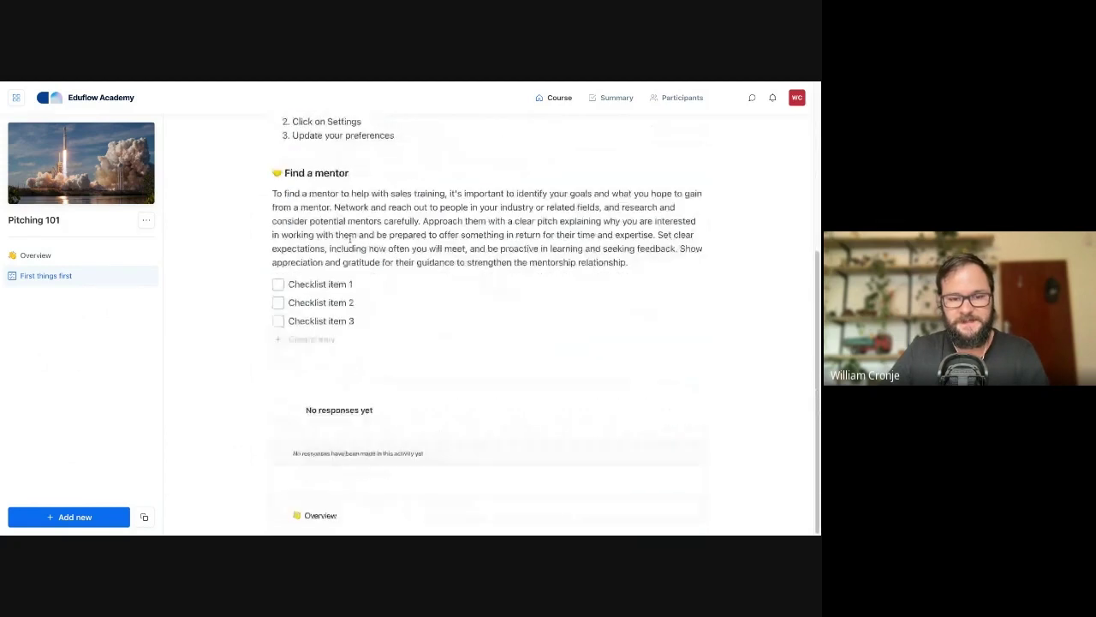
pyautogui.doubleClick(324, 288)
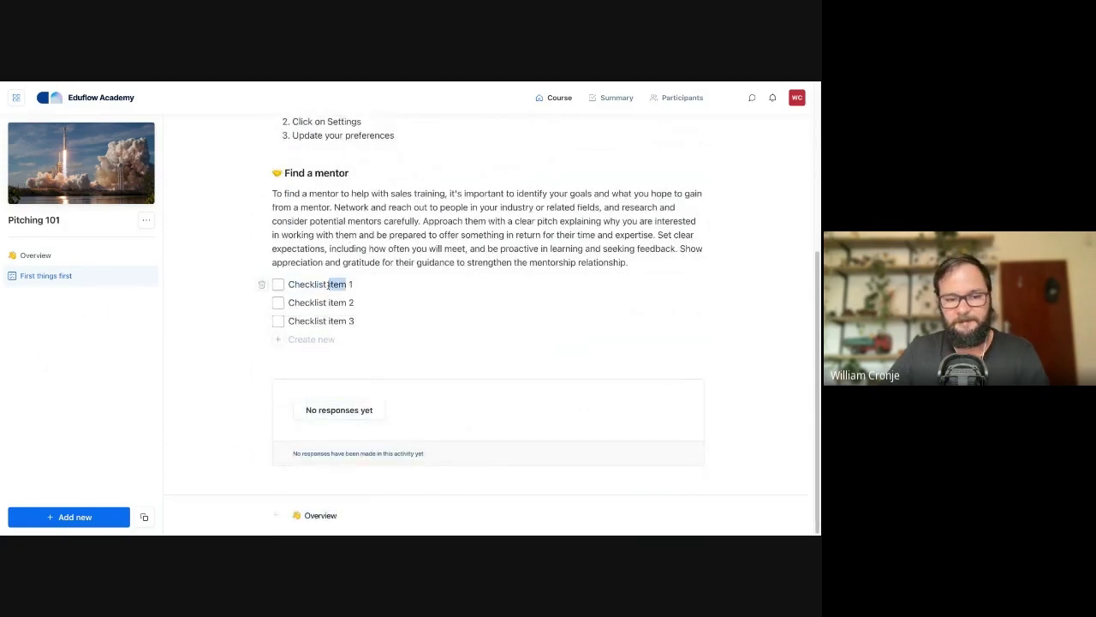
pyautogui.tripleClick(326, 285)
pyautogui.write('📰 Subscribe to these newsletters')
# - Copy the "Update your settings" heading, including its emoji, into the second checklist item in place of the default text
pyautogui.scroll(3, 327, 262)
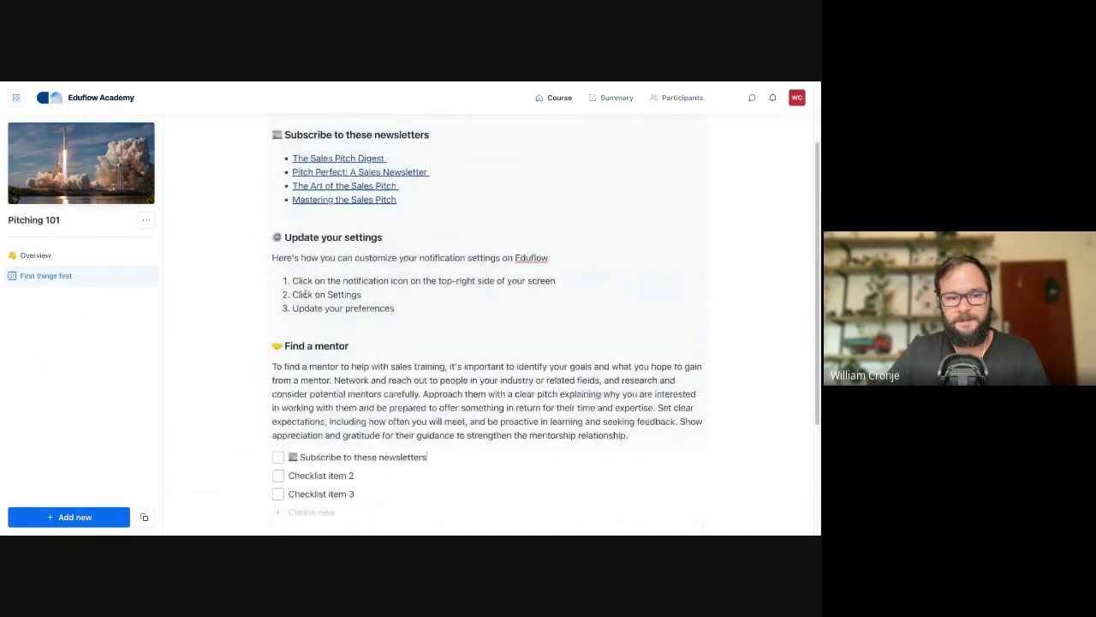
pyautogui.tripleClick(276, 236)
pyautogui.hotkey('ctrl', 'c')
pyautogui.scroll(-3, 334, 305)
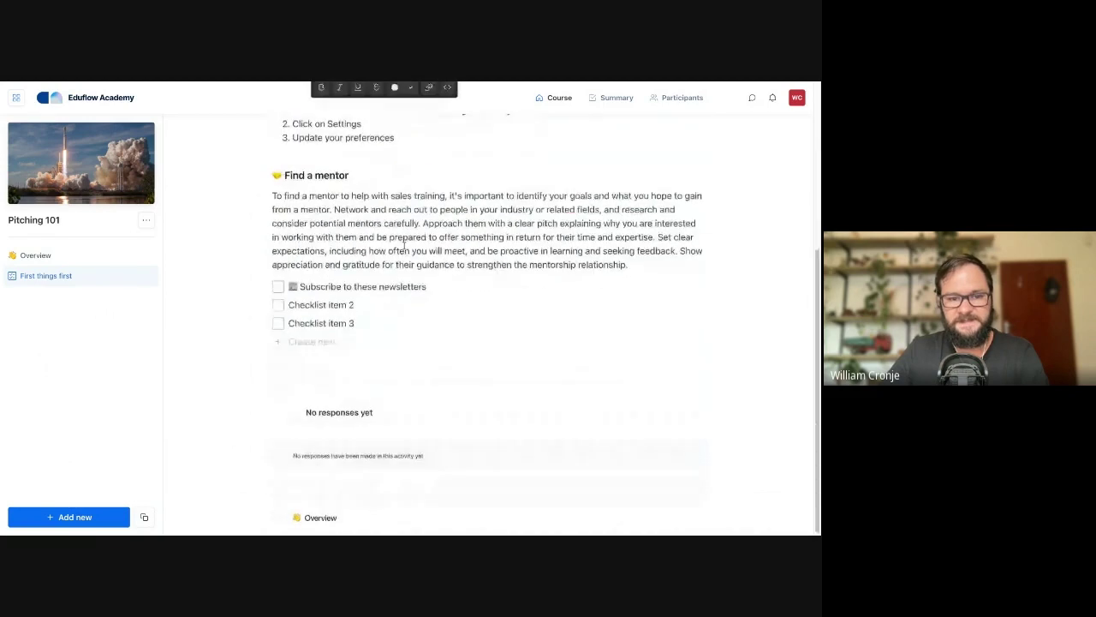
pyautogui.doubleClick(337, 303)
pyautogui.tripleClick(334, 304)
pyautogui.hotkey('ctrl', 'v')
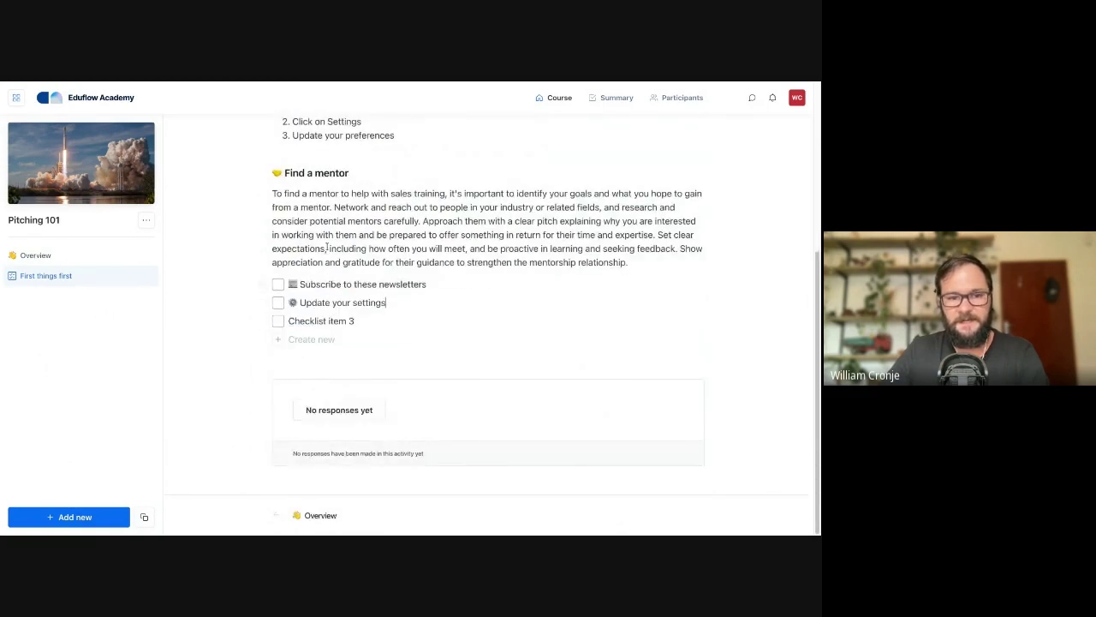
# - Replace the third checklist item's text with the section heading "🤝 Find a mentor" and look over the checklist page
pyautogui.tripleClick(304, 173)
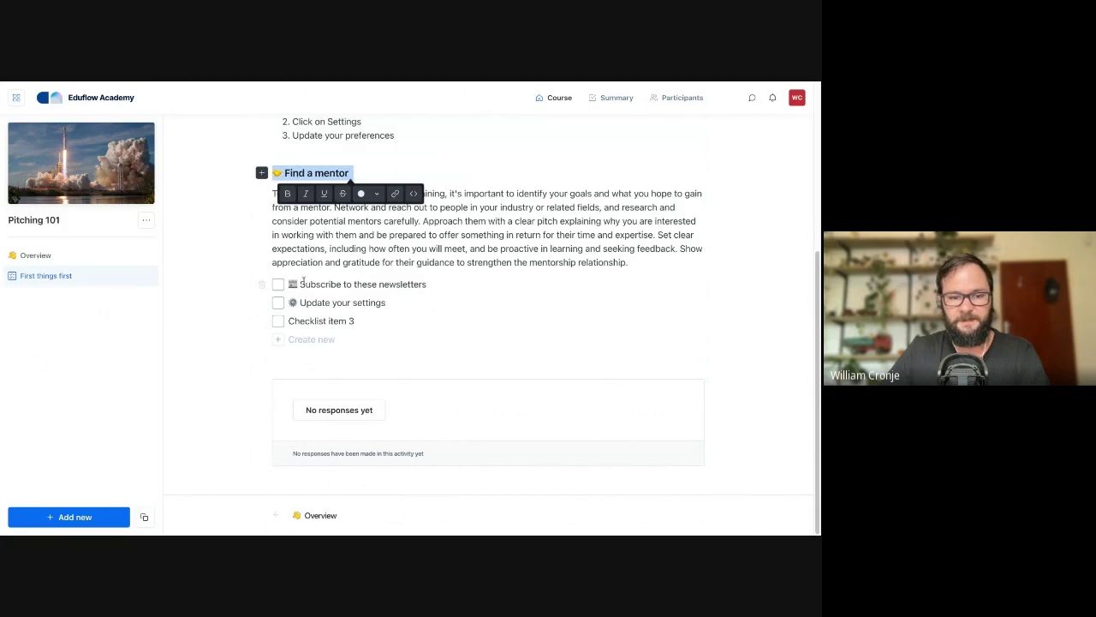
pyautogui.tripleClick(319, 320)
pyautogui.write('🤝 Find a mentor')
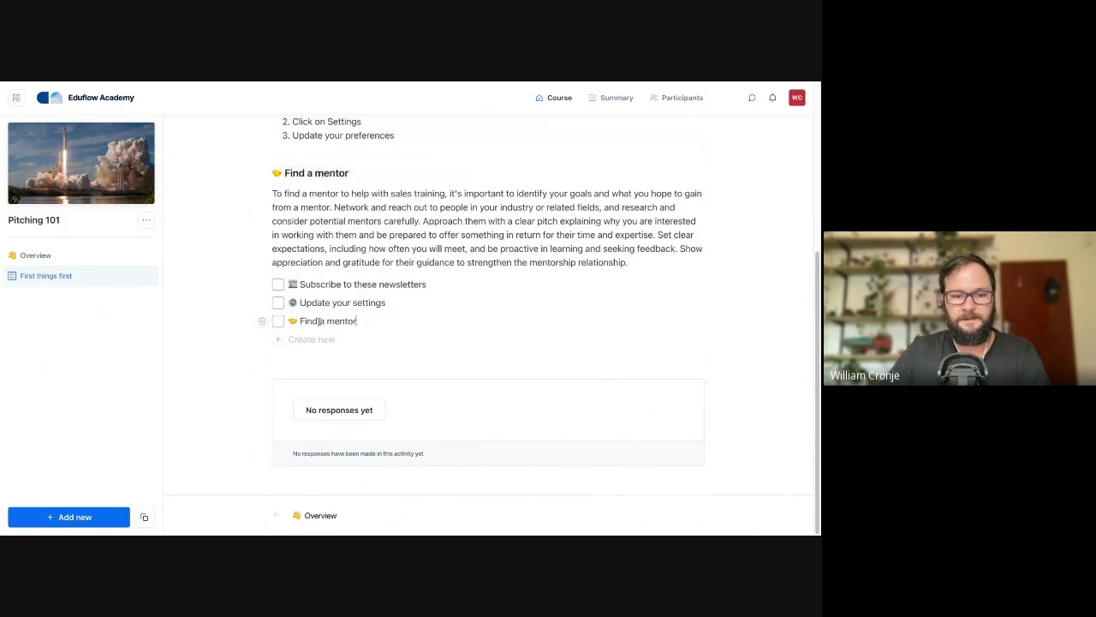
pyautogui.scroll(5, 364, 240)
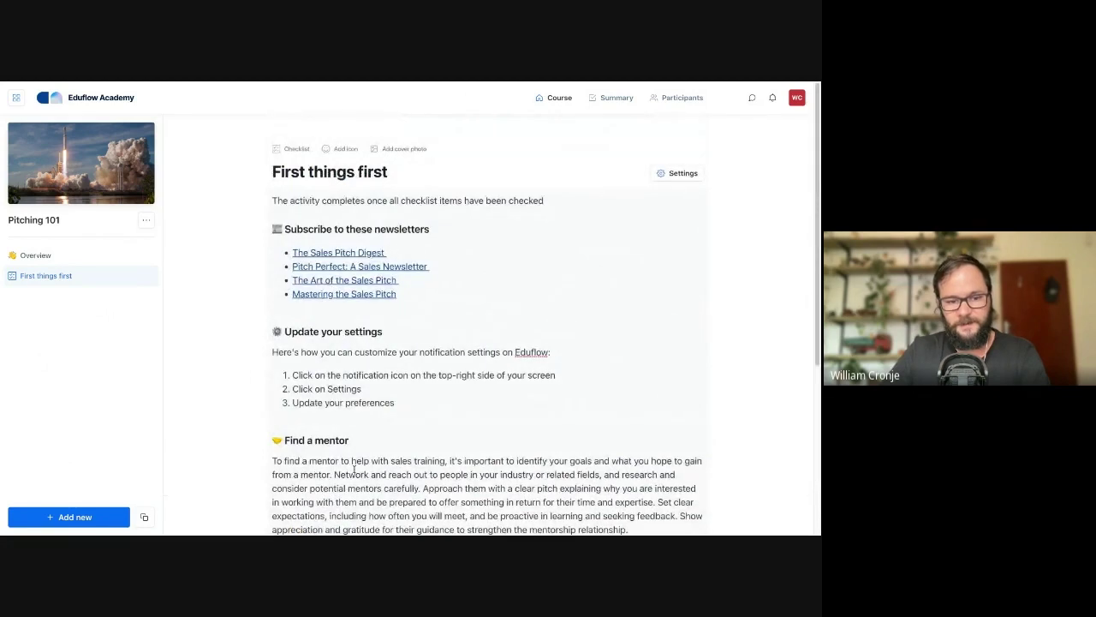
pyautogui.scroll(-4, 342, 369)
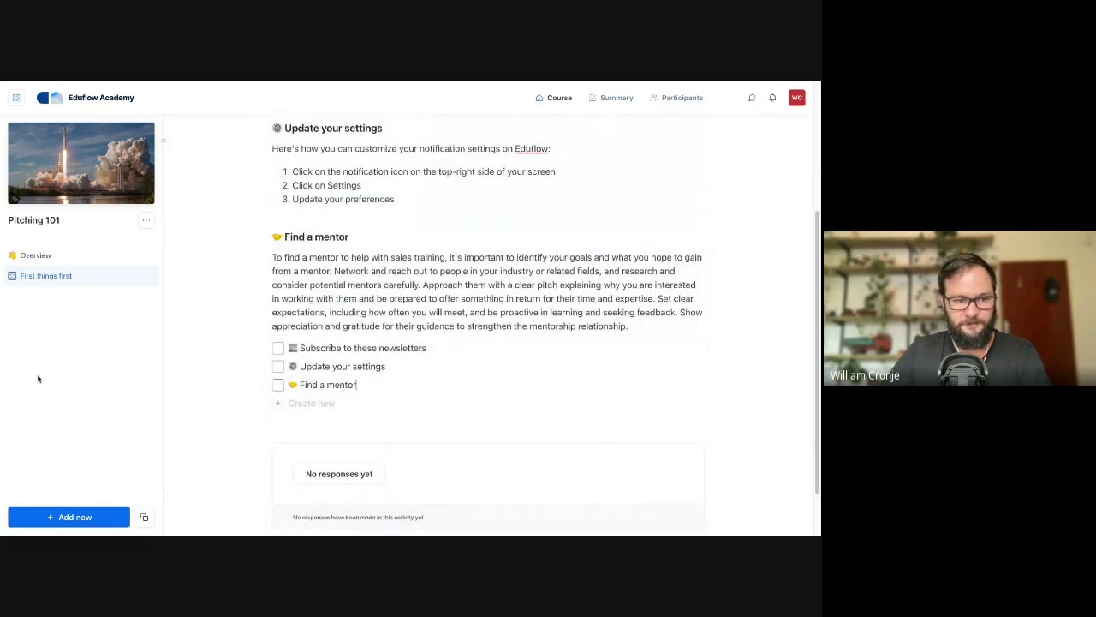
pyautogui.scroll(-1, 36, 380)
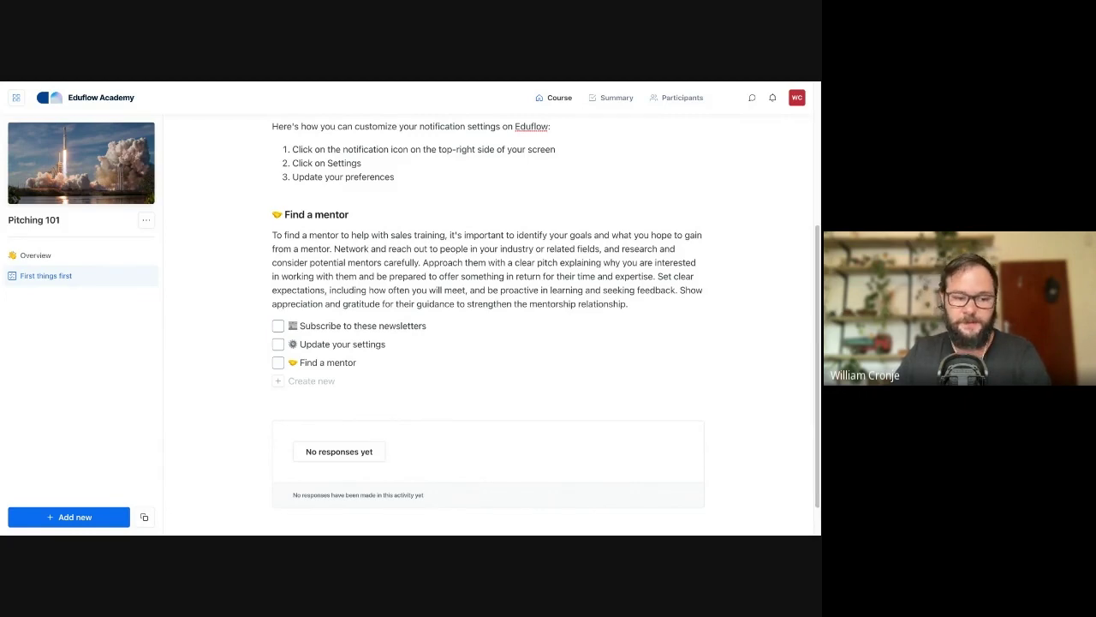
# - Add a Quiz activity after the checklist and title it "Product overview and quiz"
pyautogui.click(61, 517)
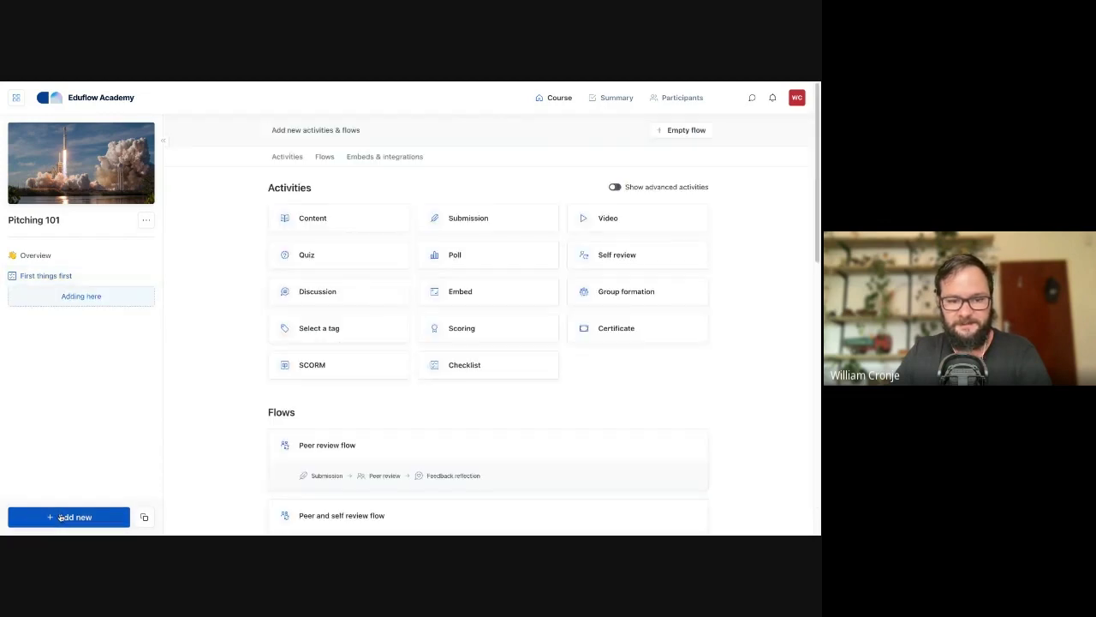
pyautogui.click(285, 256)
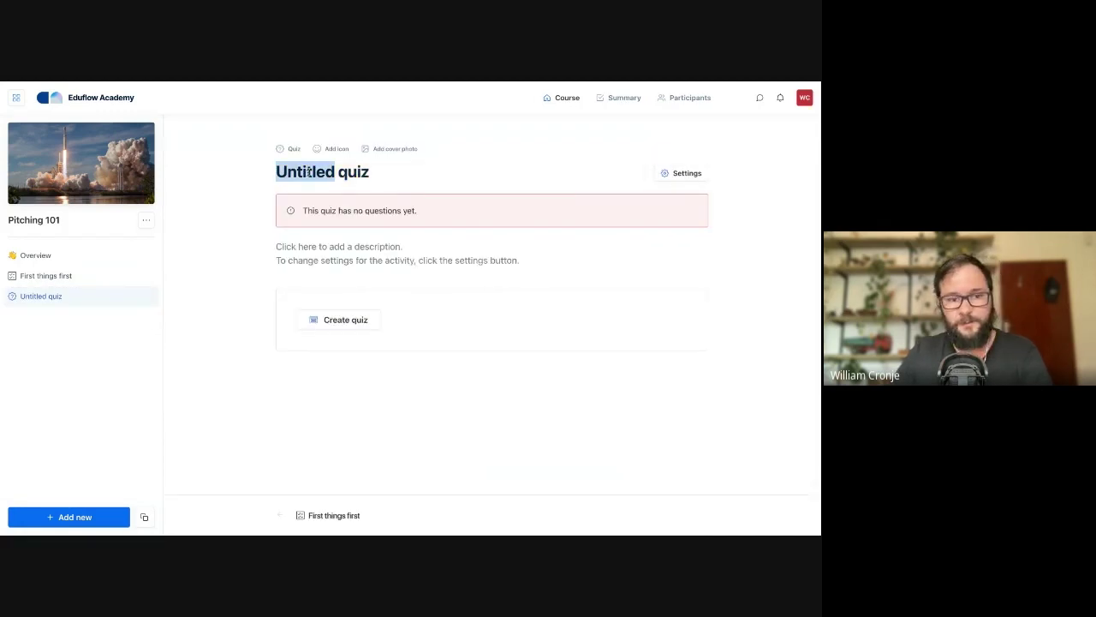
pyautogui.tripleClick(308, 172)
pyautogui.write('Produt')
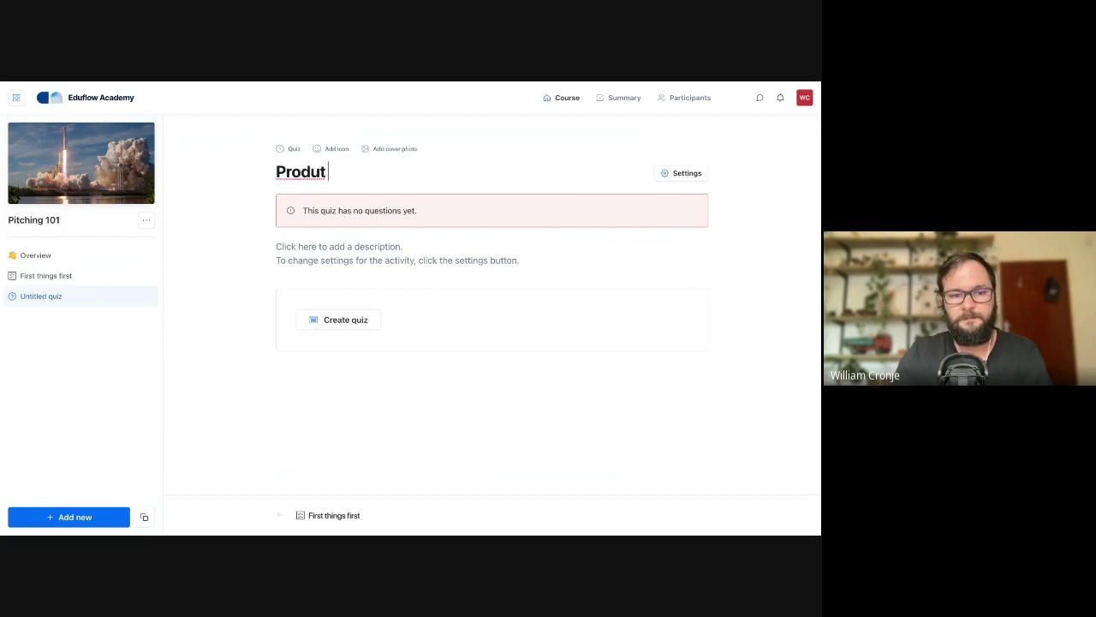
pyautogui.press('BackSpace')
pyautogui.write('ct ov')
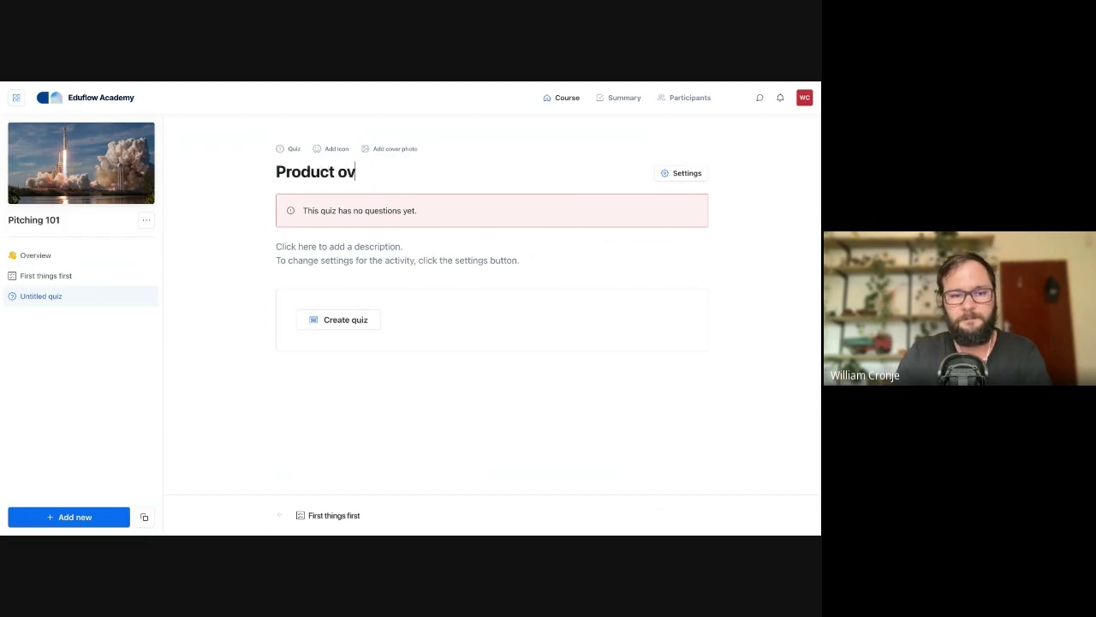
pyautogui.write('erview and quiz')
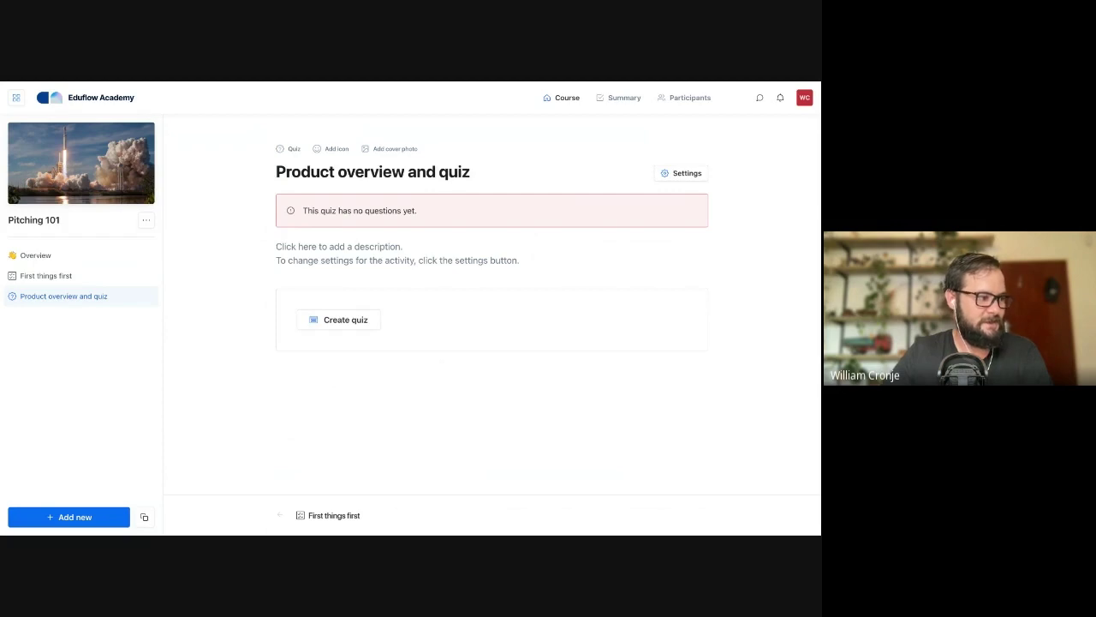
# - Paste the prepared Google Workspace overview, with its embedded video and "Complete the quiz" introduction, into the quiz description
pyautogui.click(333, 248)
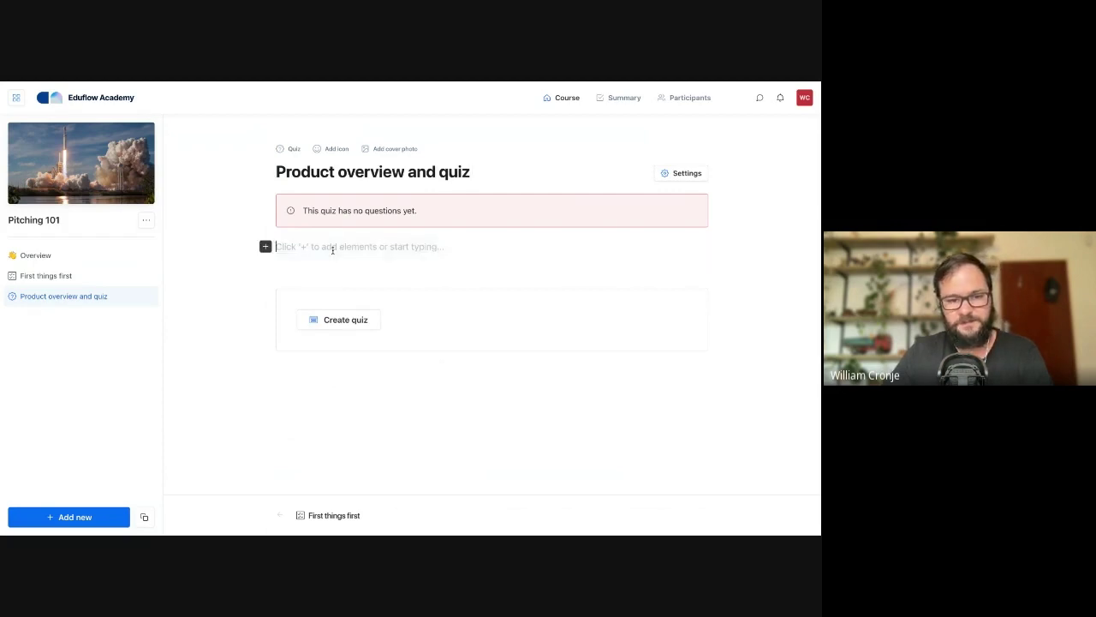
pyautogui.hotkey('ctrl', 'v')
pyautogui.scroll(1, 351, 271)
pyautogui.scroll(3, 350, 272)
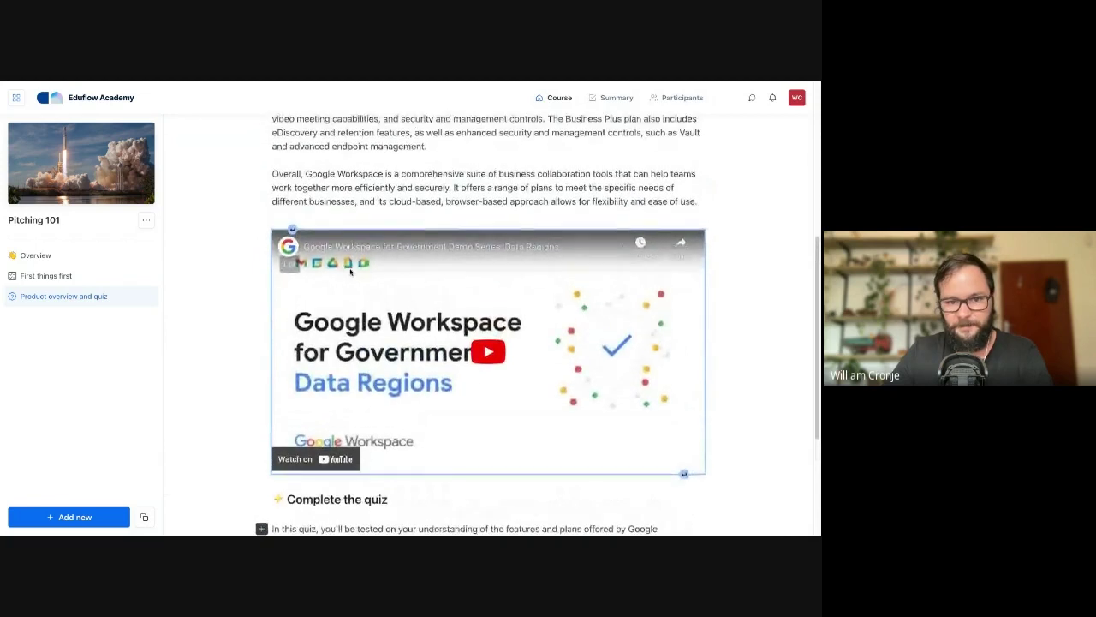
# - Review the pasted quiz description, from the Google Workspace overview through the embedded video to the quiz introduction
pyautogui.scroll(-5, 355, 354)
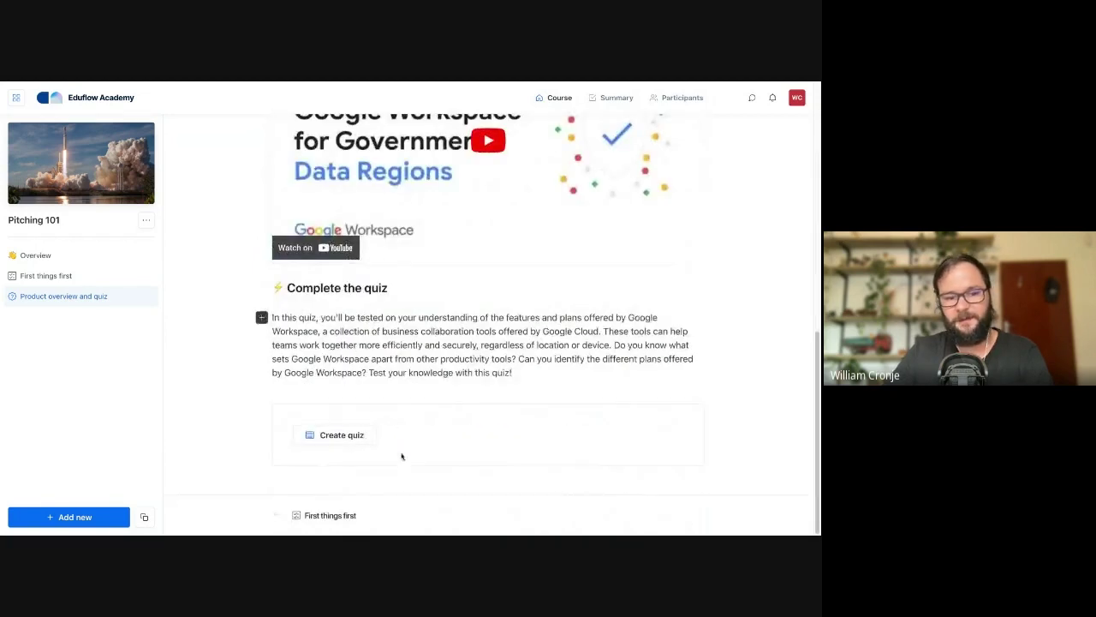
pyautogui.scroll(1, 431, 359)
pyautogui.scroll(5, 431, 333)
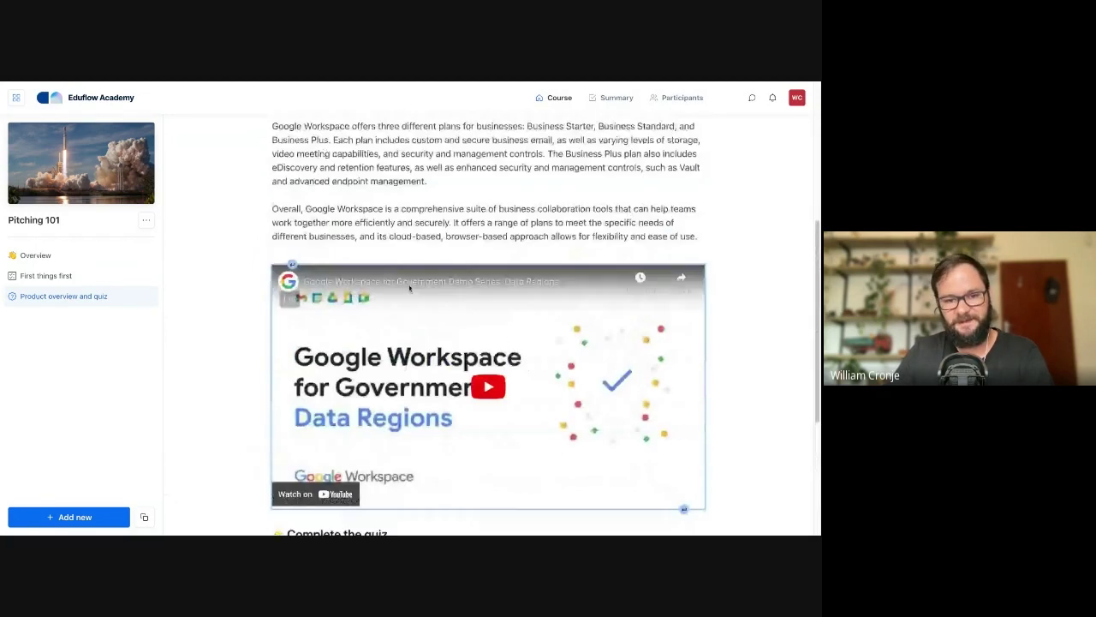
pyautogui.scroll(-3, 399, 301)
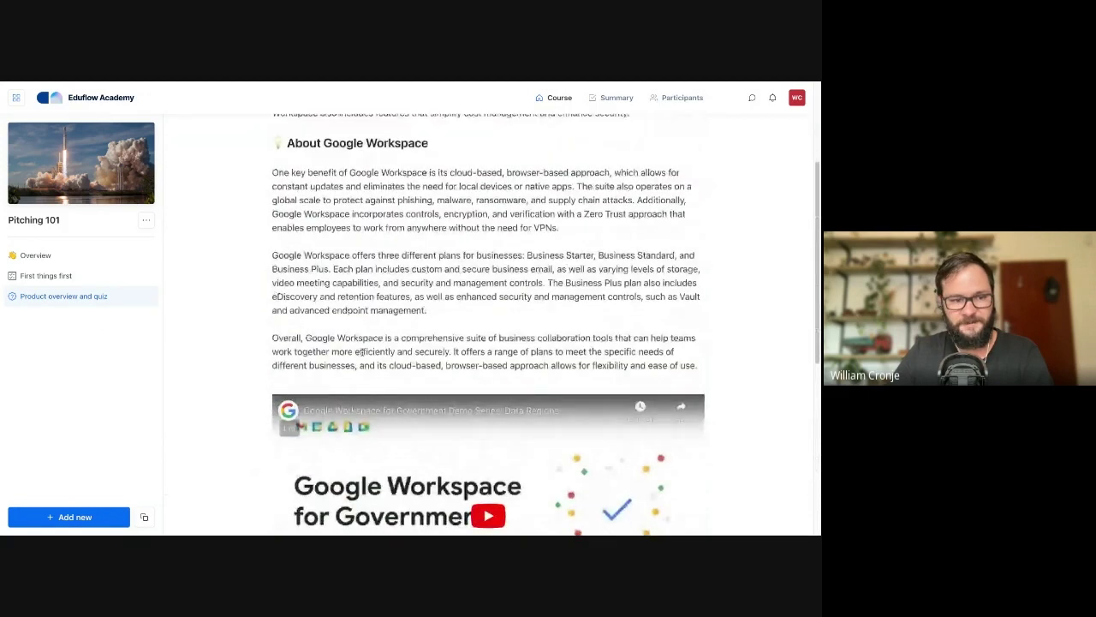
pyautogui.scroll(3, 383, 310)
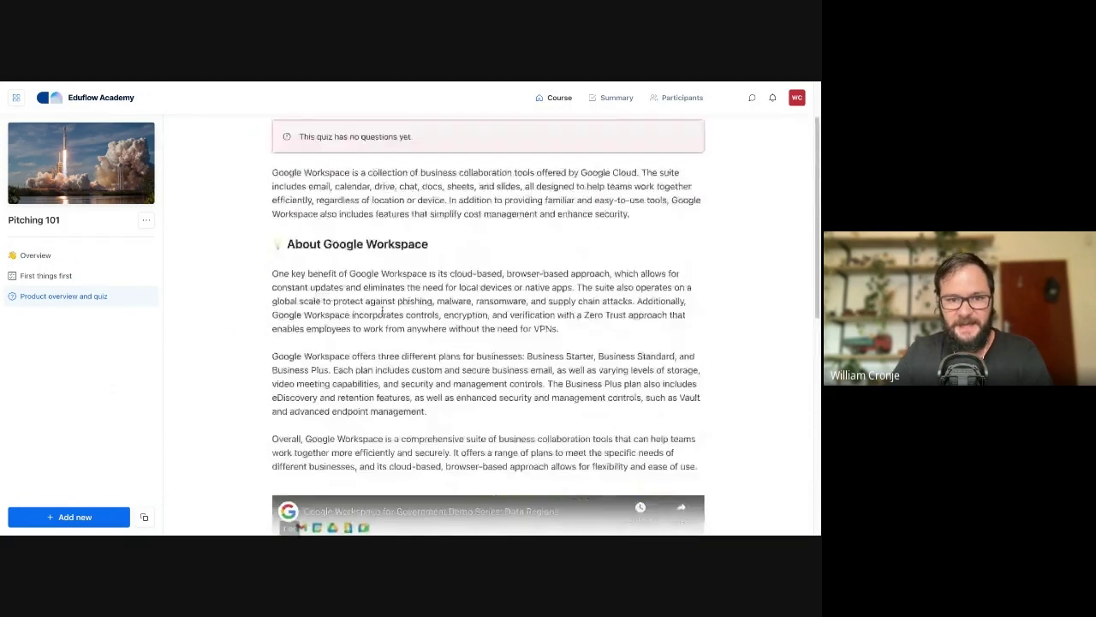
pyautogui.scroll(-2, 369, 364)
pyautogui.scroll(-3, 369, 364)
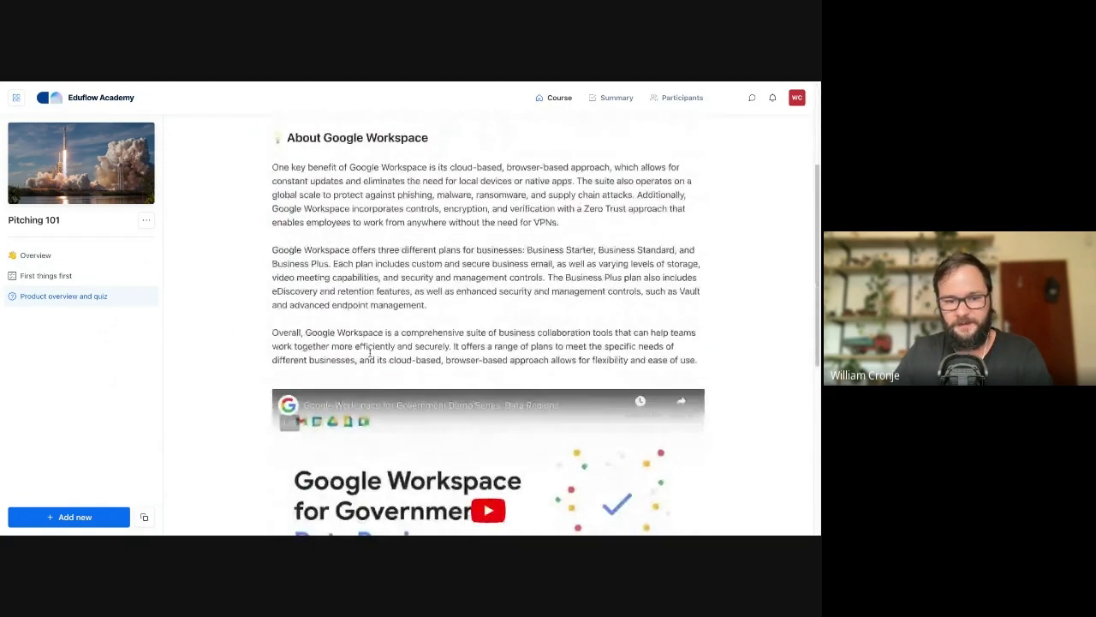
pyautogui.scroll(2, 385, 366)
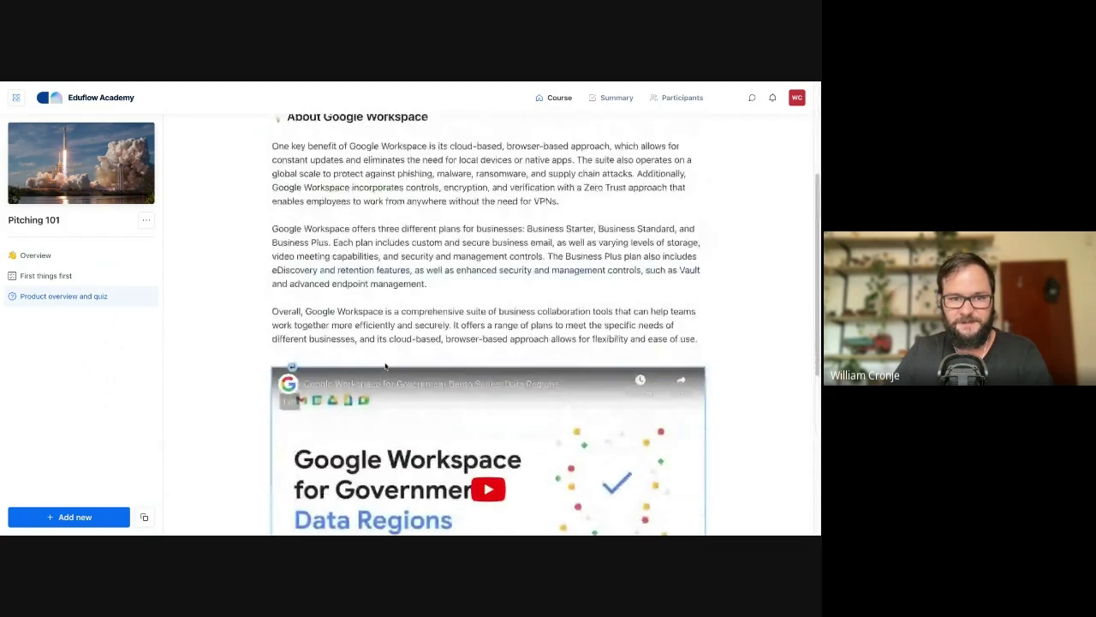
pyautogui.scroll(-1, 349, 314)
pyautogui.scroll(-3, 350, 315)
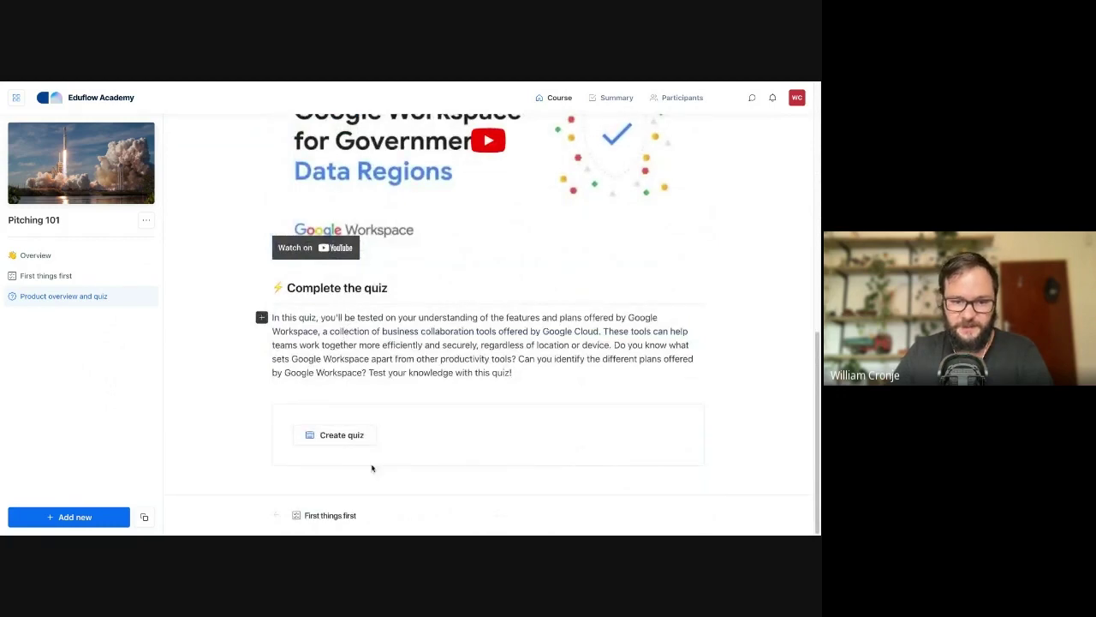
# - Create the quiz with the question "What is Google Workspace?" and first answer "A collection of business collaboration tools offered by Google Cloud"
pyautogui.click(329, 441)
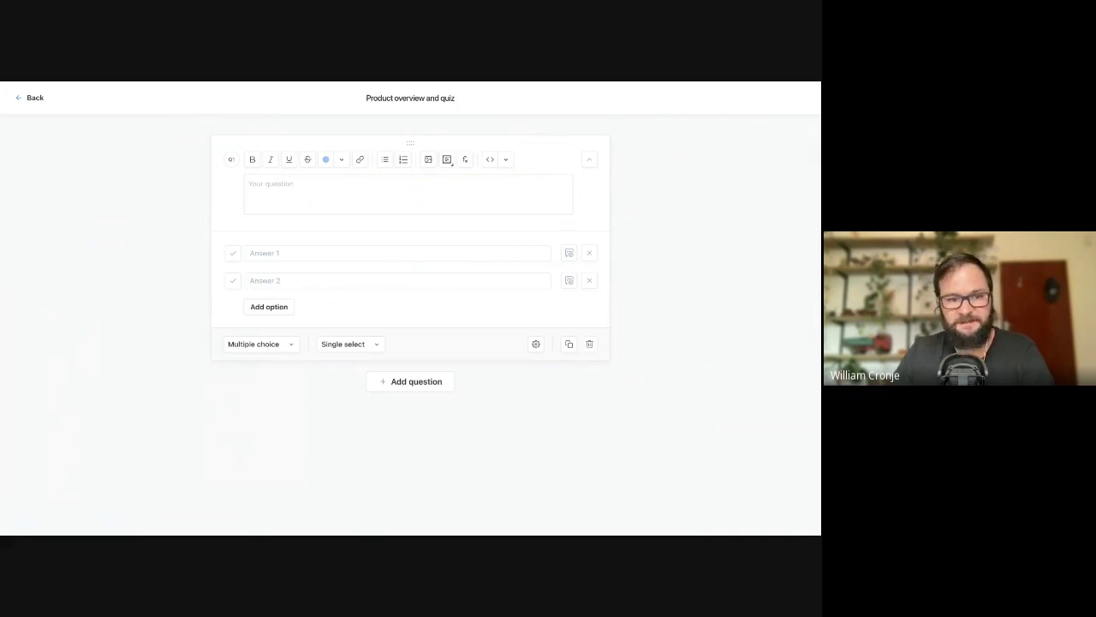
pyautogui.click(409, 194)
pyautogui.write('What is Google Workspace?')
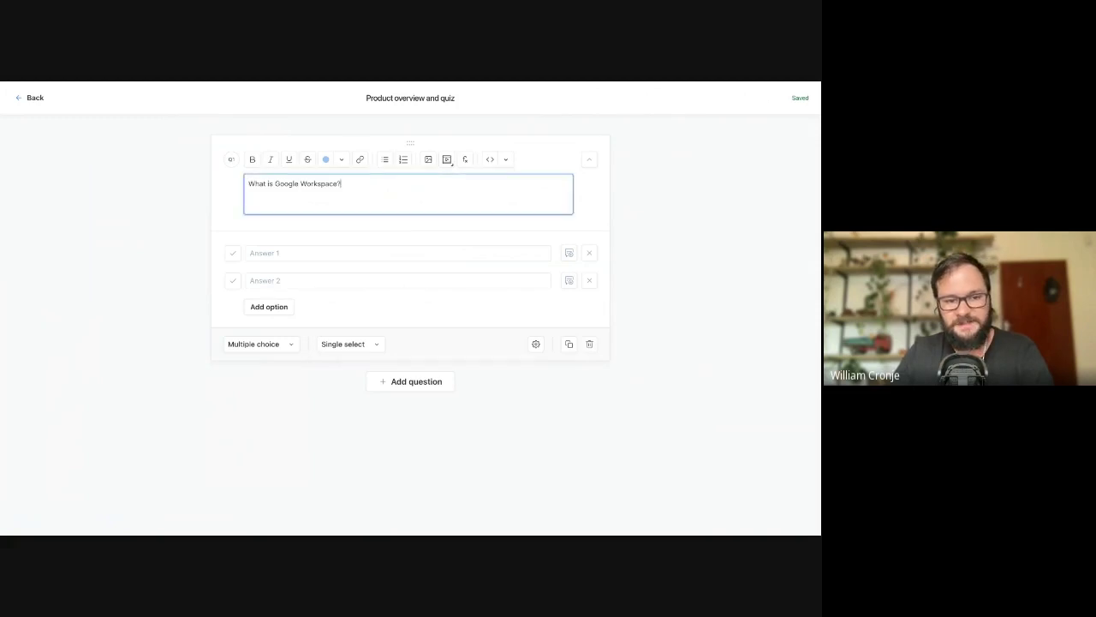
pyautogui.click(397, 253)
pyautogui.write('A collection of business collaboration tools offered by Google Cloud')
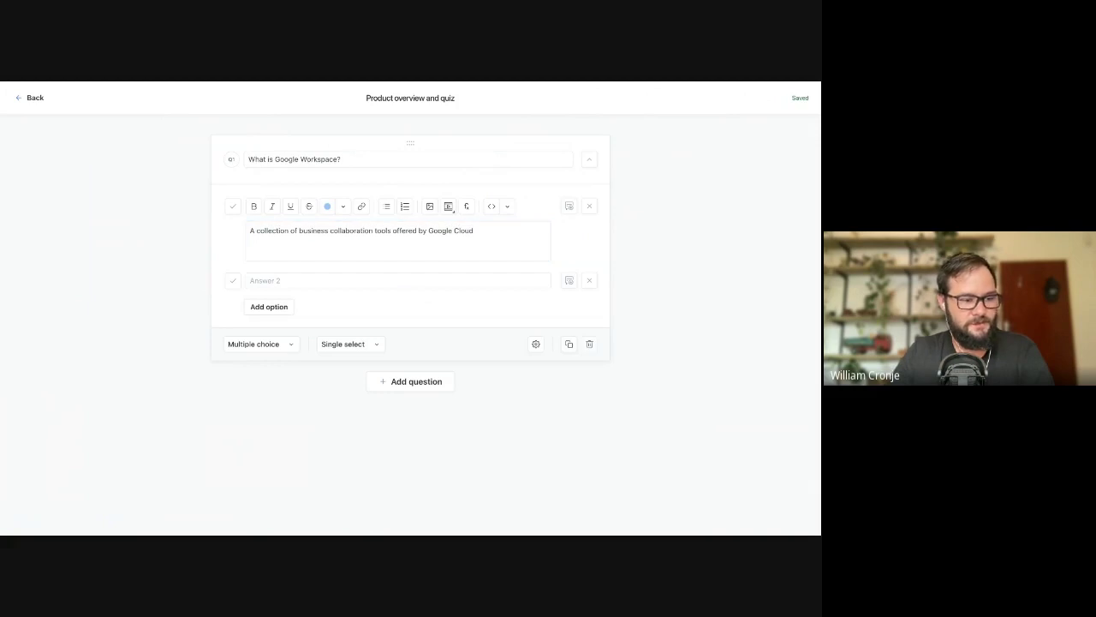
# - Enter "A cloud-based storage service offered by Google Cloud" as the second answer and mark the business collaboration tools answer as correct
pyautogui.click(291, 281)
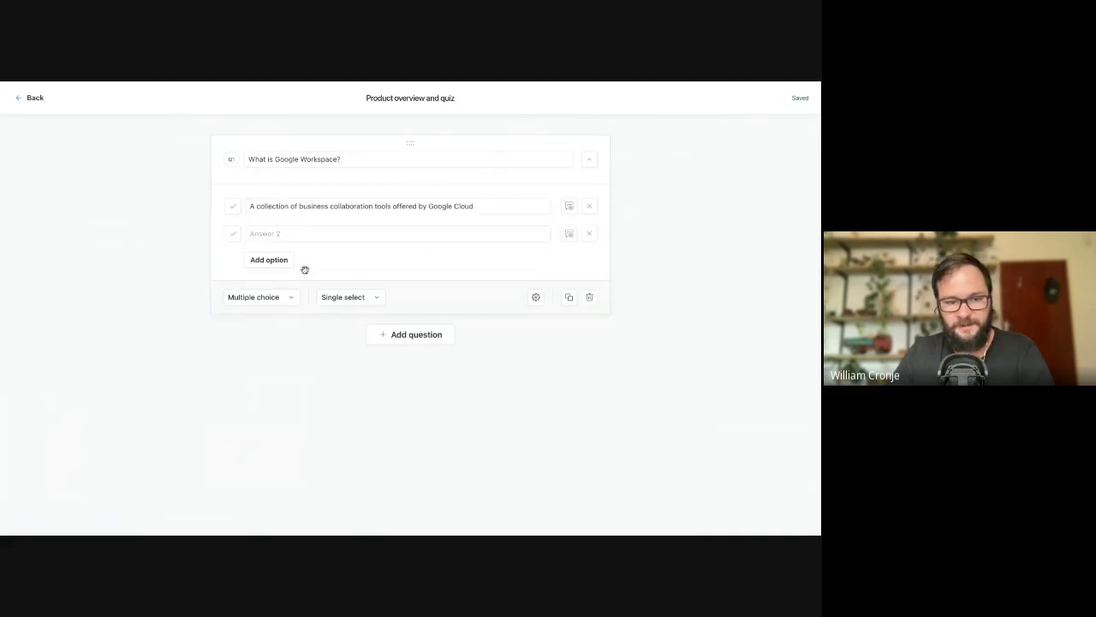
pyautogui.click(320, 231)
pyautogui.write('A cloud-based storage service offered by Google Cloud')
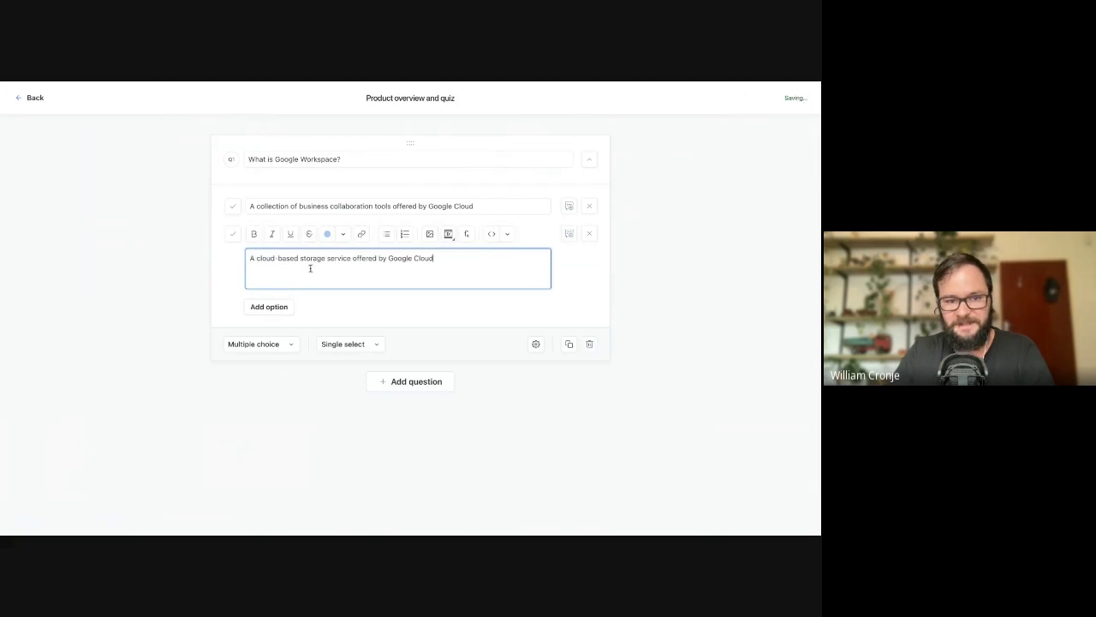
pyautogui.click(232, 210)
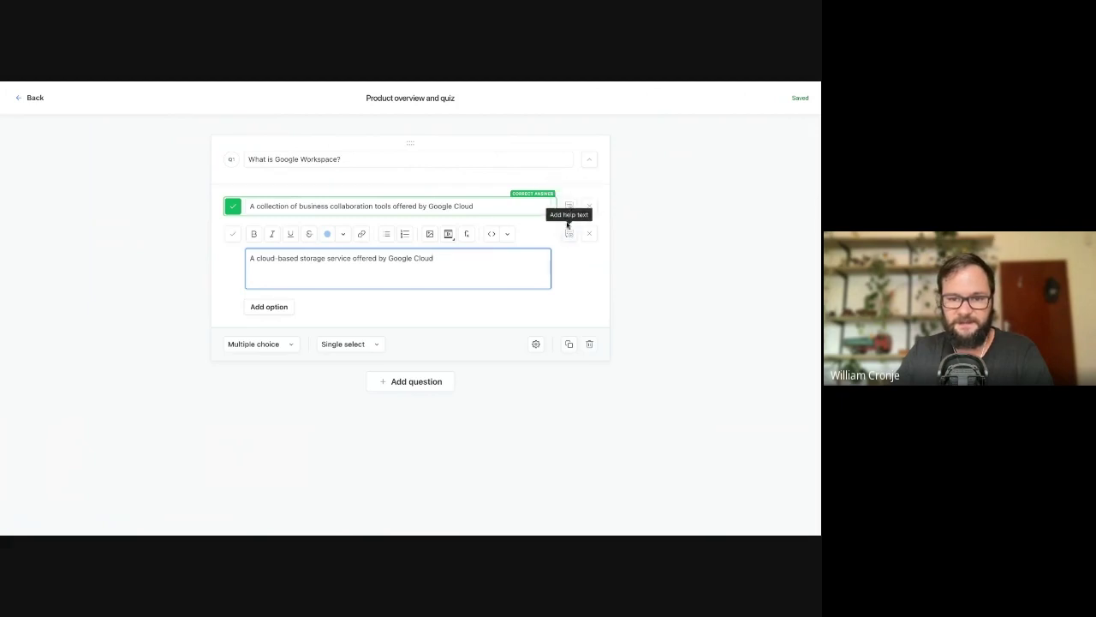
pyautogui.click(276, 349)
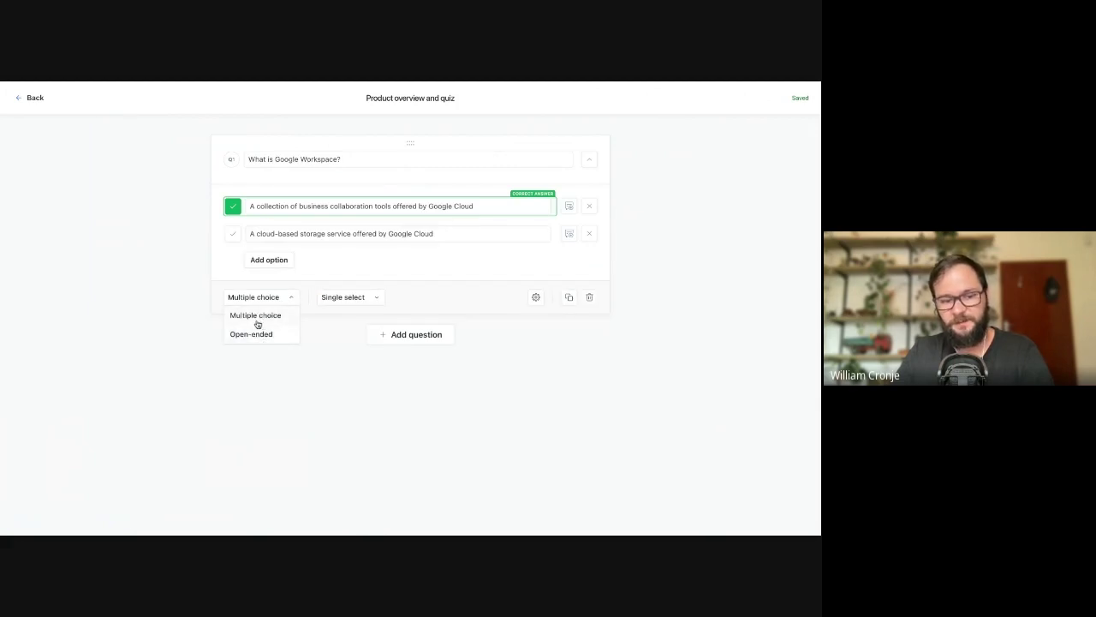
pyautogui.click(365, 301)
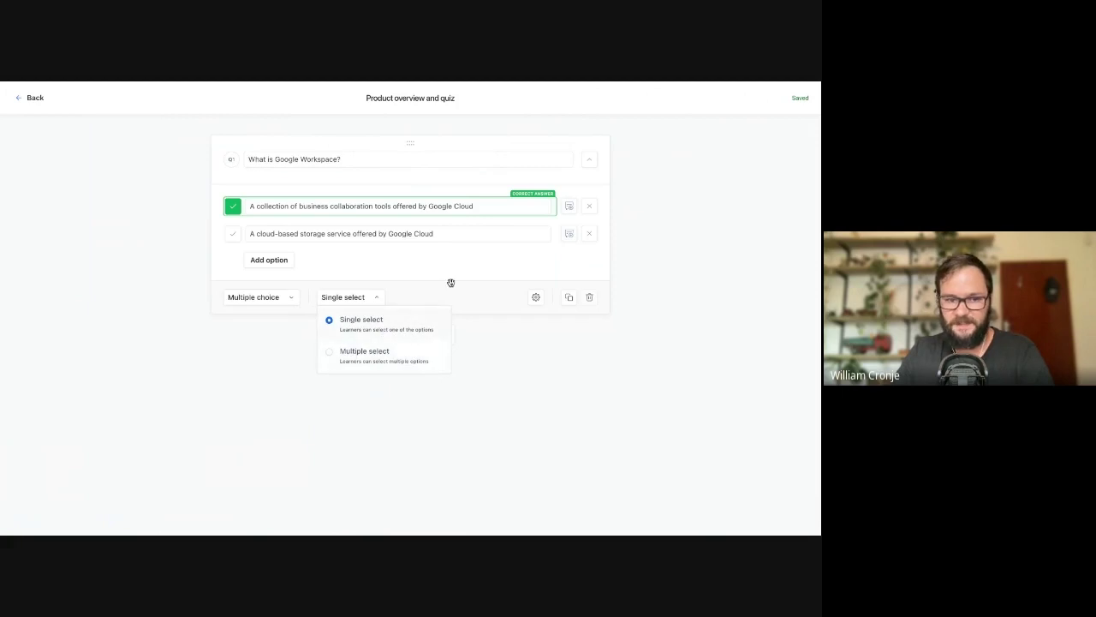
pyautogui.click(140, 197)
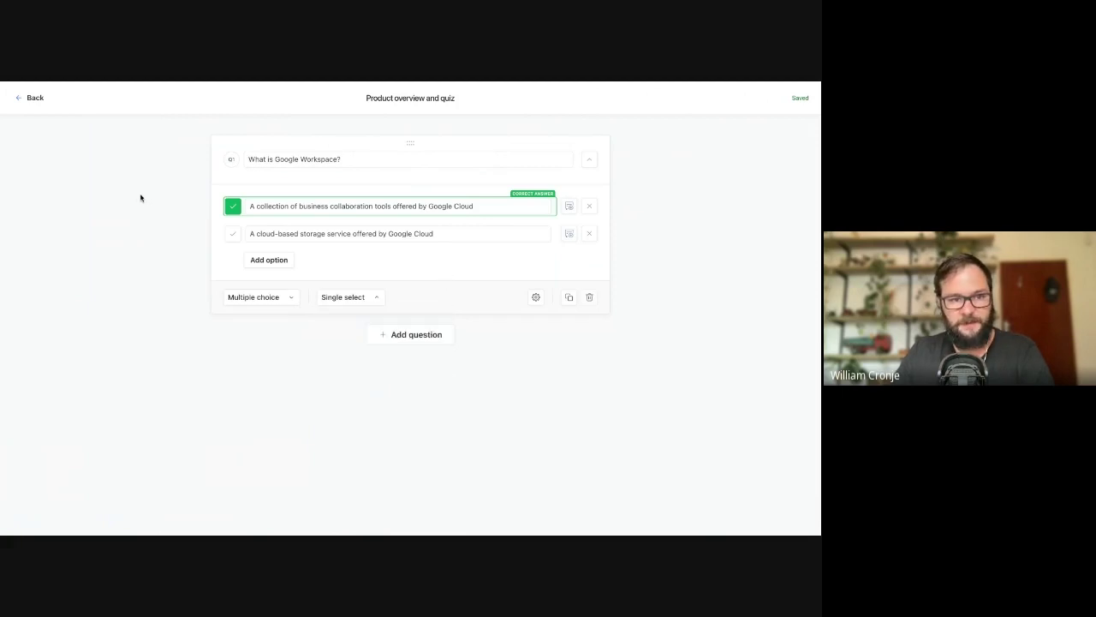